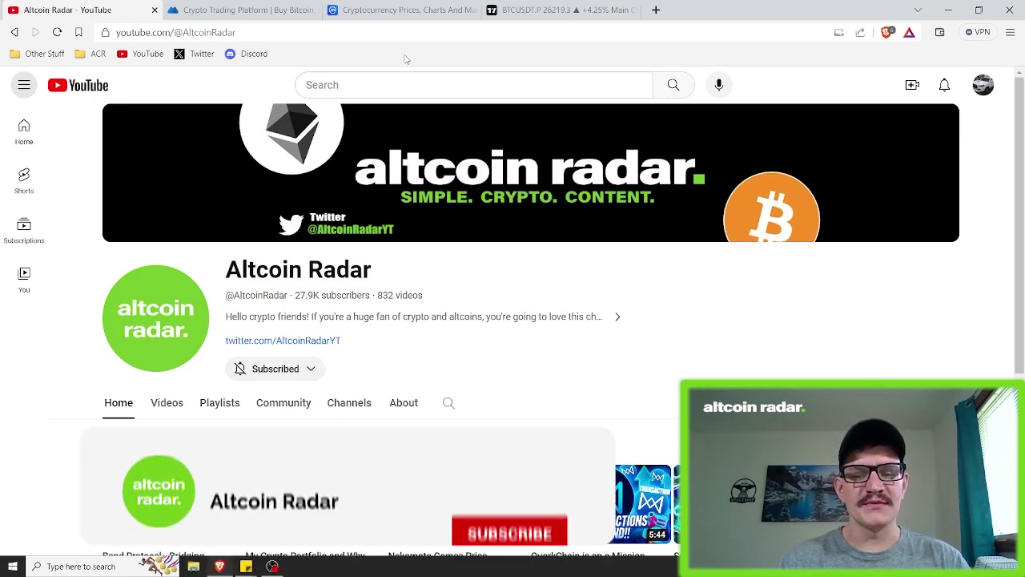
# Highlight the spot and futures fee lines on the MEXC homepage, and switch to the TradingView Bitcoin chart
pyautogui.click(206, 9)
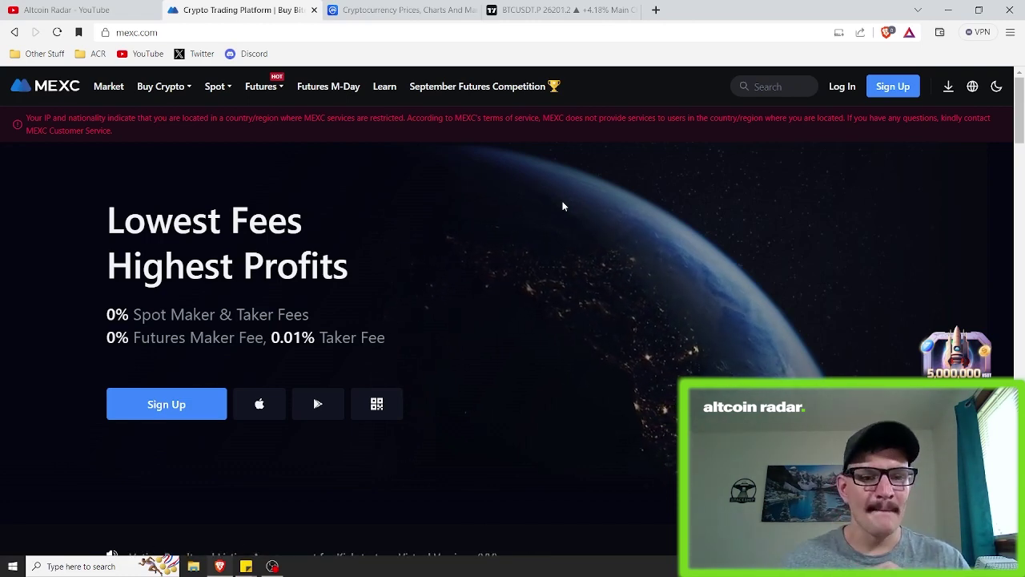
pyautogui.moveTo(385, 339); pyautogui.dragTo(87, 318)
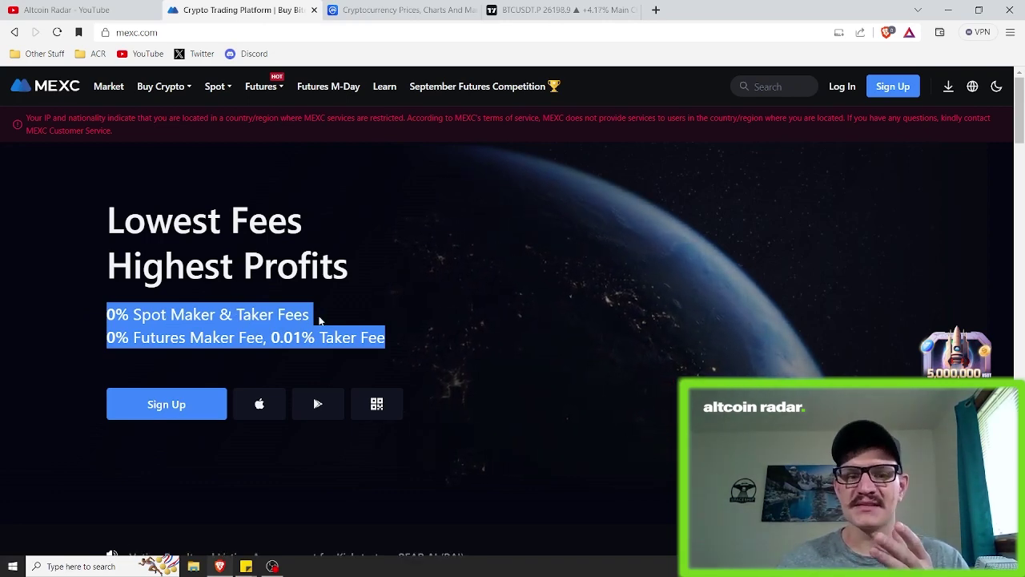
pyautogui.click(324, 321)
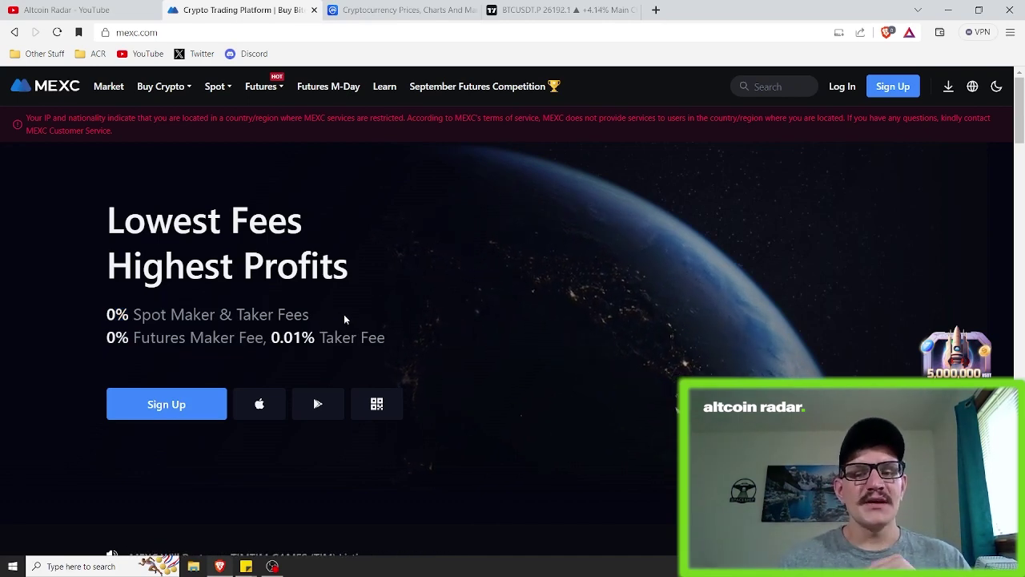
pyautogui.hotkey('ctrl', 'Tab')
pyautogui.hotkey('ctrl', 'Tab')
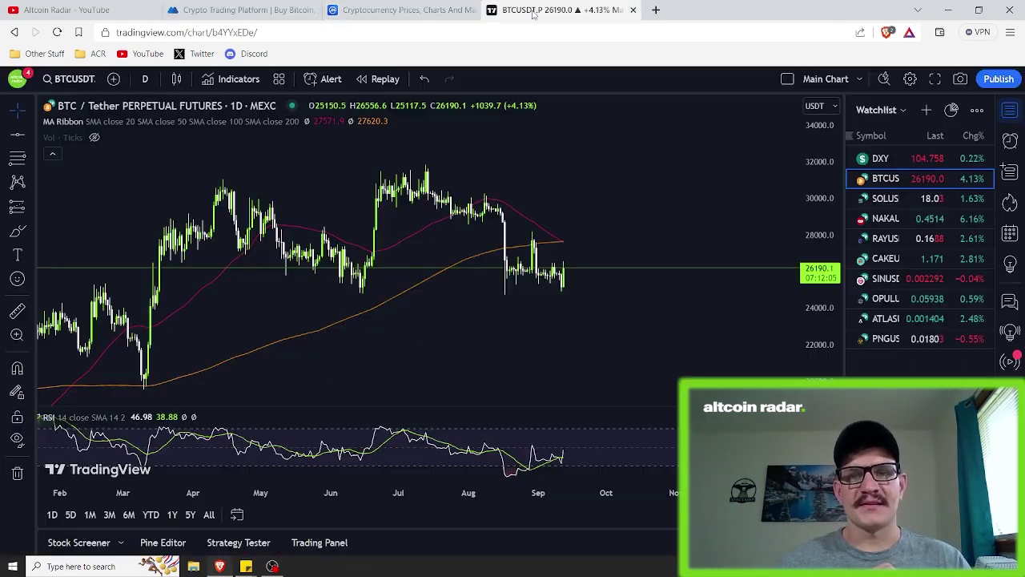
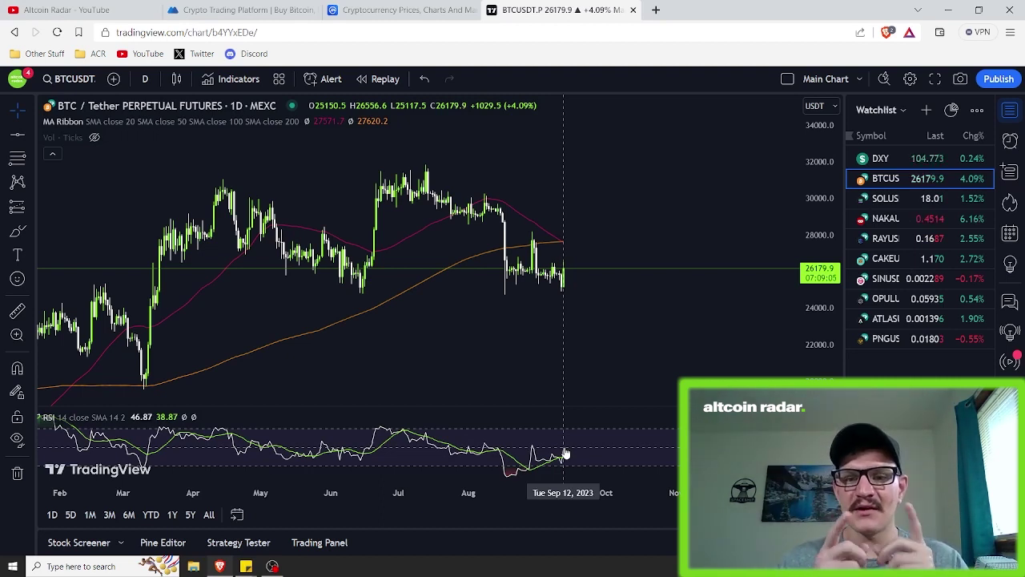
# Circle the meeting point of the two moving averages with the Brush, and delete the mark
pyautogui.click(17, 232)
pyautogui.moveTo(567, 232); pyautogui.dragTo(554, 230)
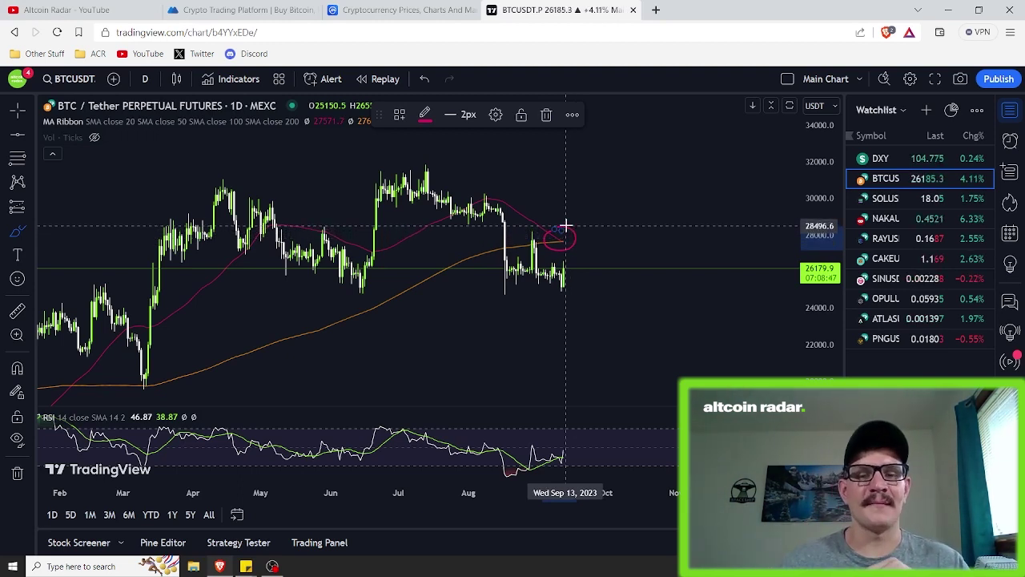
pyautogui.click(547, 114)
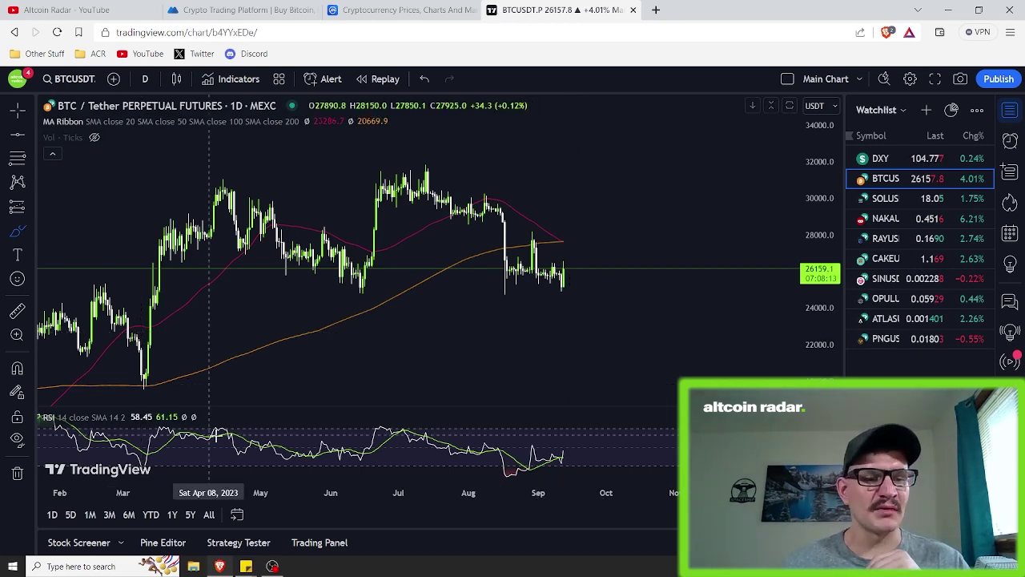
# Remove the RSI indicator and add Bollinger Bands to the Bitcoin chart
pyautogui.moveTo(117, 423)
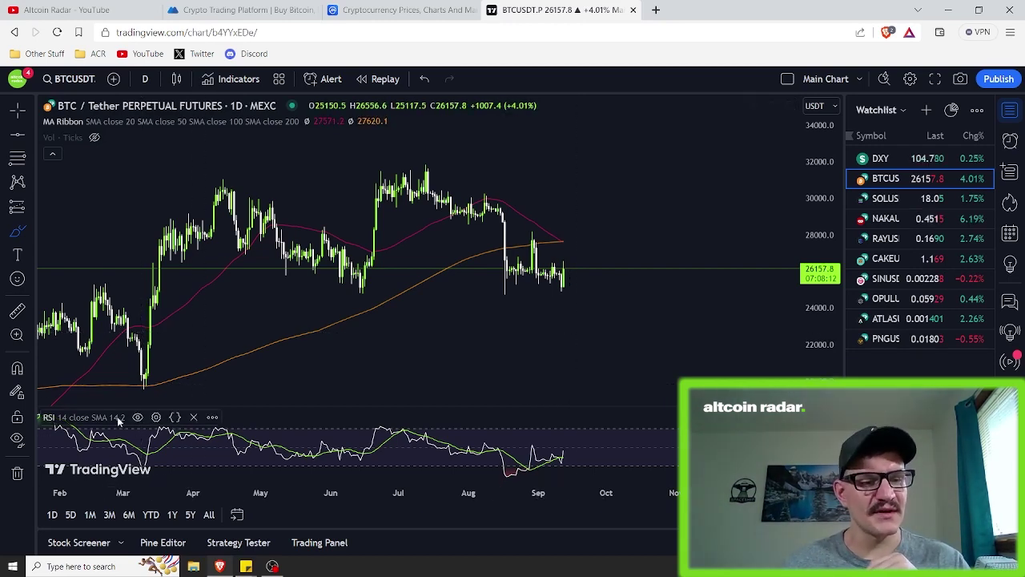
pyautogui.click(195, 418)
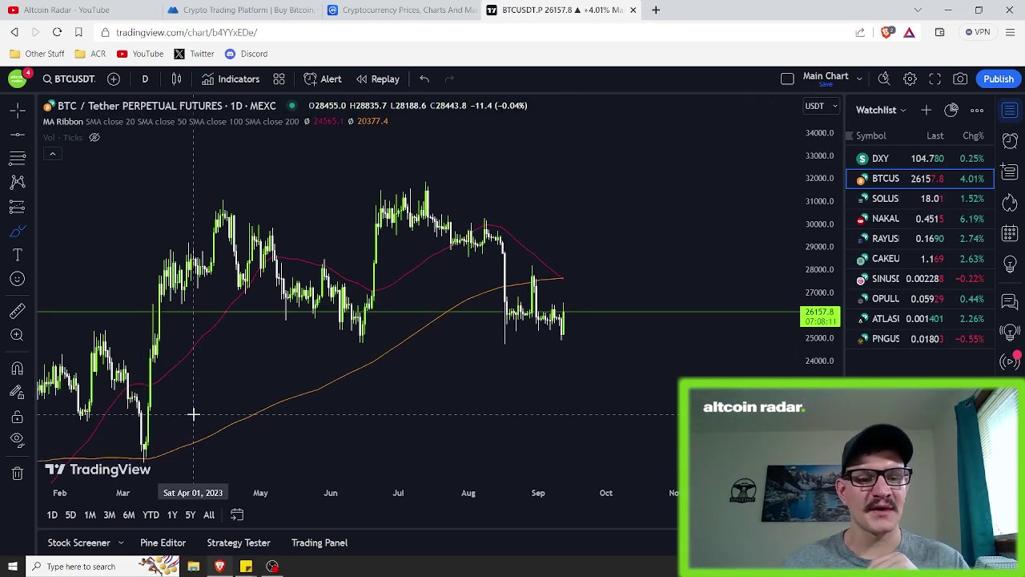
pyautogui.click(232, 84)
pyautogui.write('boll')
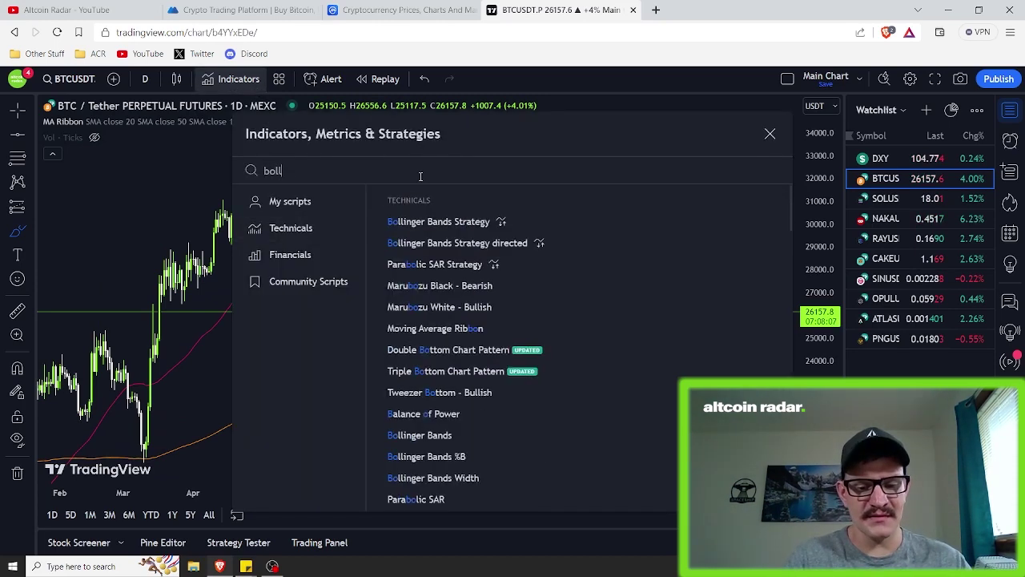
pyautogui.write('ing')
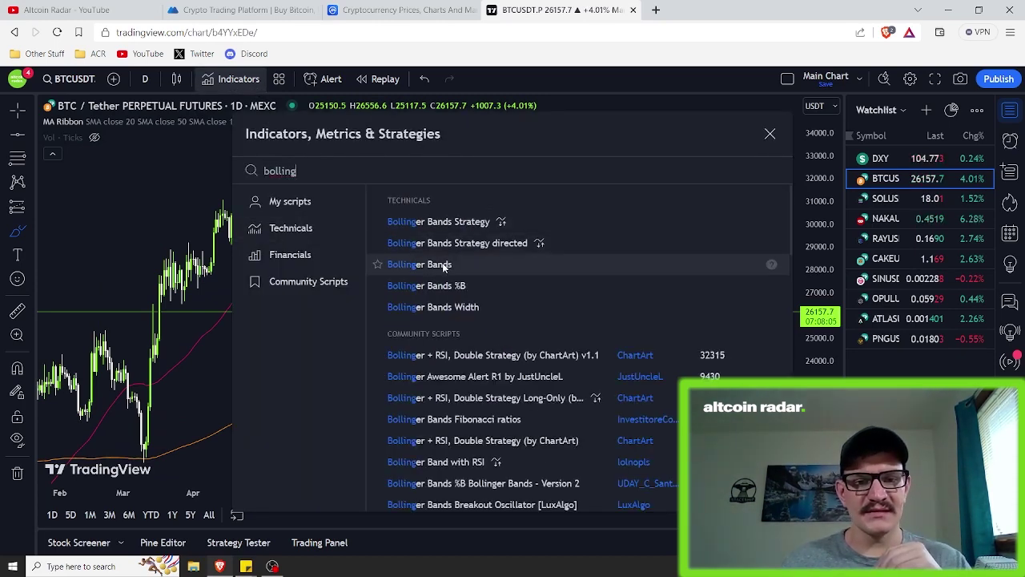
pyautogui.click(443, 267)
pyautogui.click(770, 134)
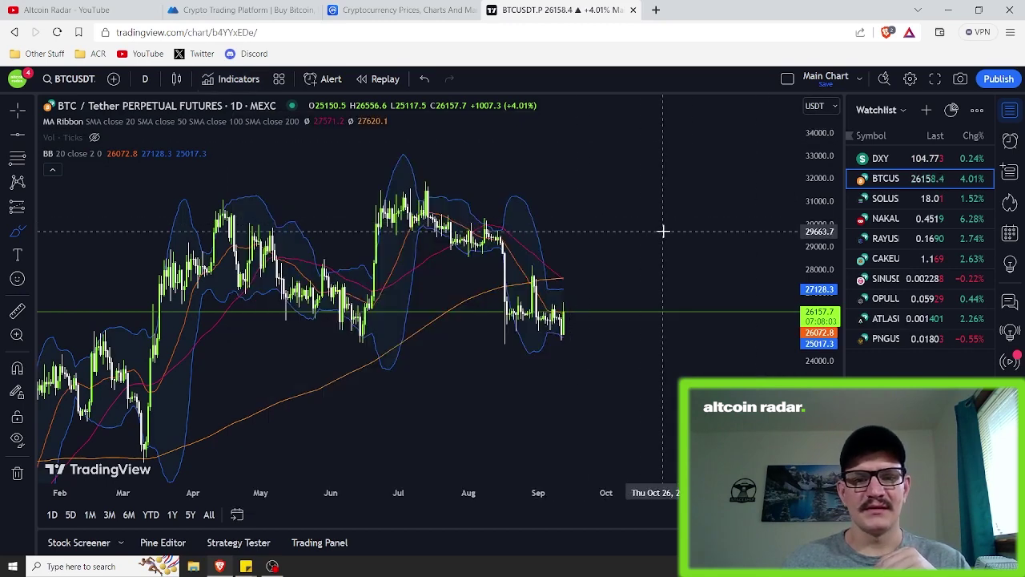
# Hide the MA Ribbon and clear the stray brush strokes from the chart
pyautogui.moveTo(652, 229); pyautogui.dragTo(566, 213)
pyautogui.hotkey('ctrl', 'z')
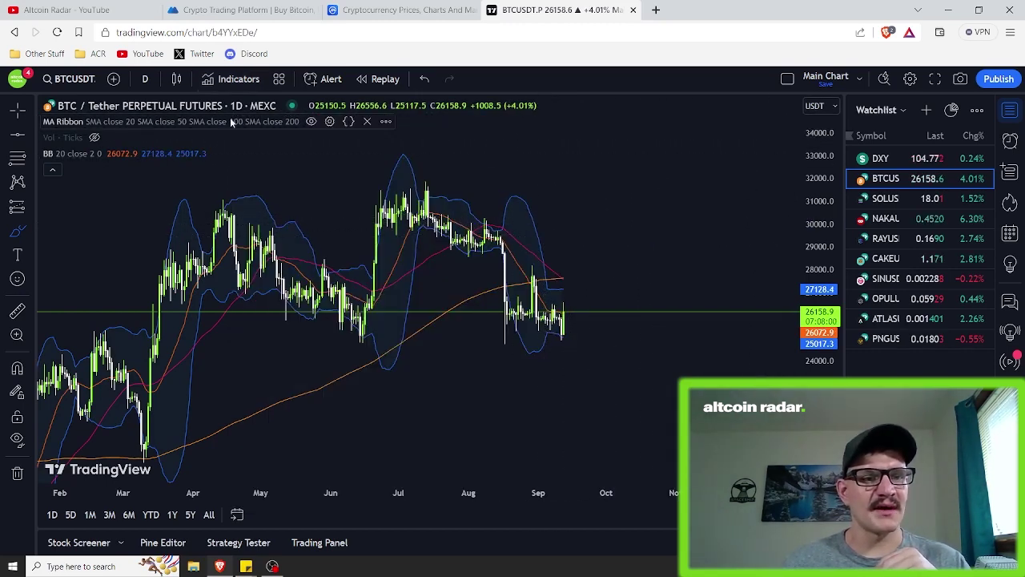
pyautogui.click(311, 121)
pyautogui.moveTo(638, 223); pyautogui.dragTo(566, 202)
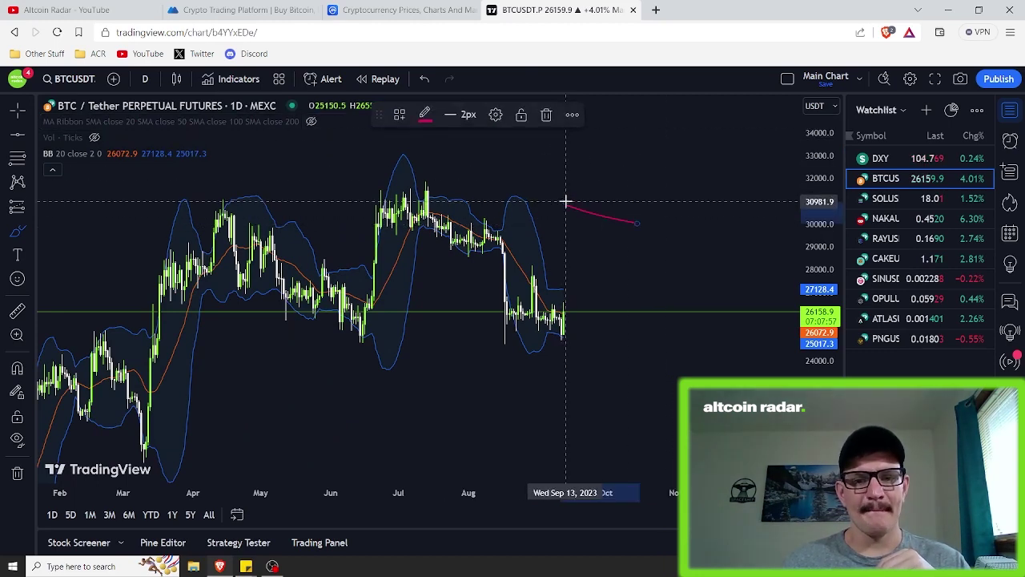
pyautogui.click(547, 115)
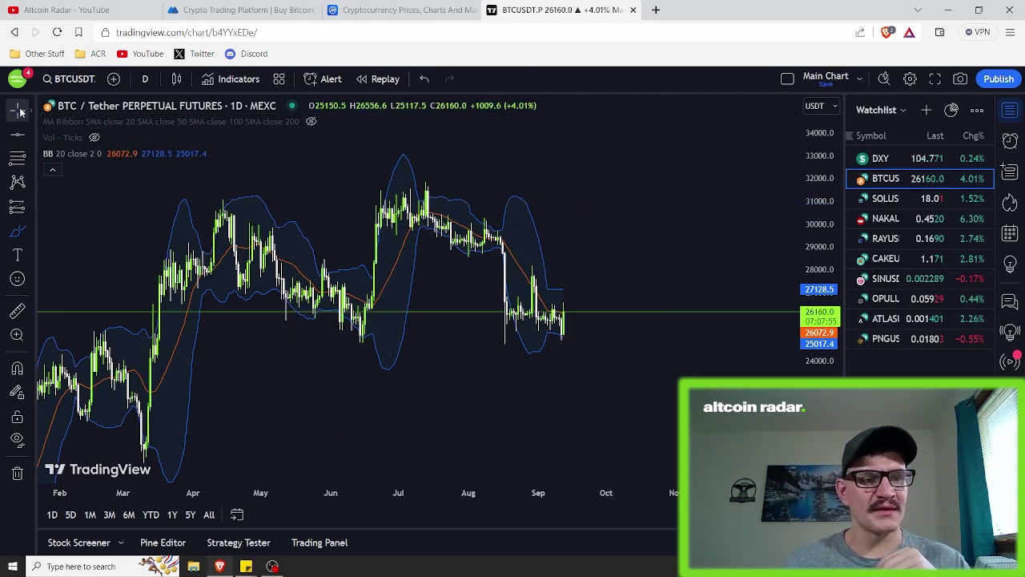
pyautogui.moveTo(614, 220); pyautogui.dragTo(584, 214)
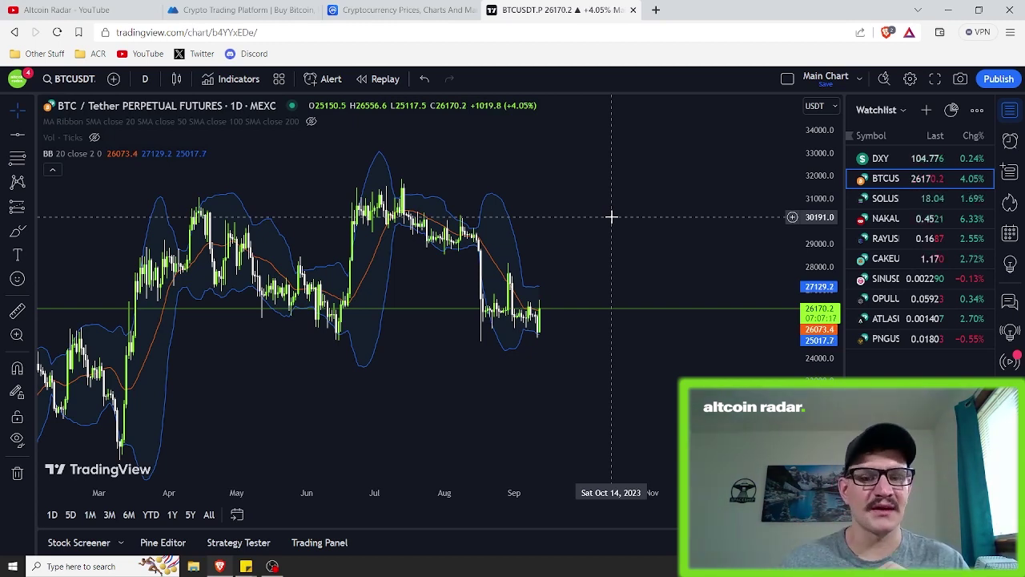
# Circle the latest candle's low near the lower Bollinger band, and the upper band above it, with the Brush, deleting each mark
pyautogui.click(18, 231)
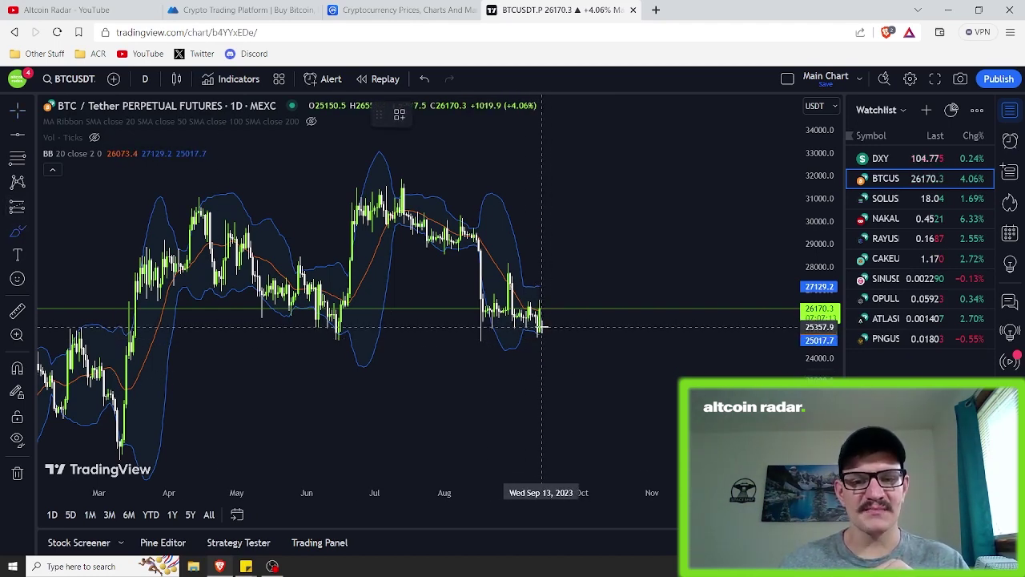
pyautogui.moveTo(542, 329); pyautogui.dragTo(538, 330)
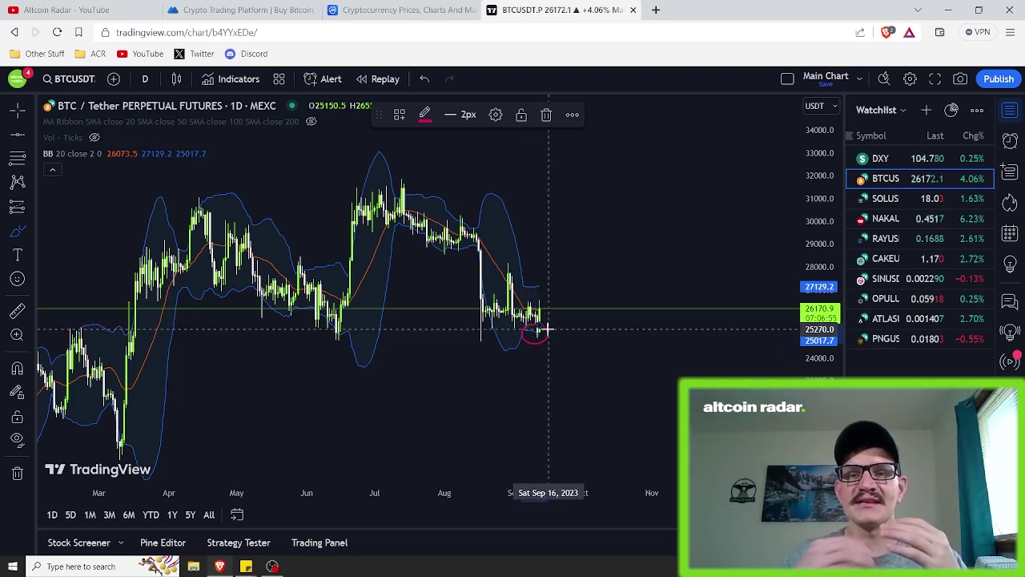
pyautogui.click(546, 116)
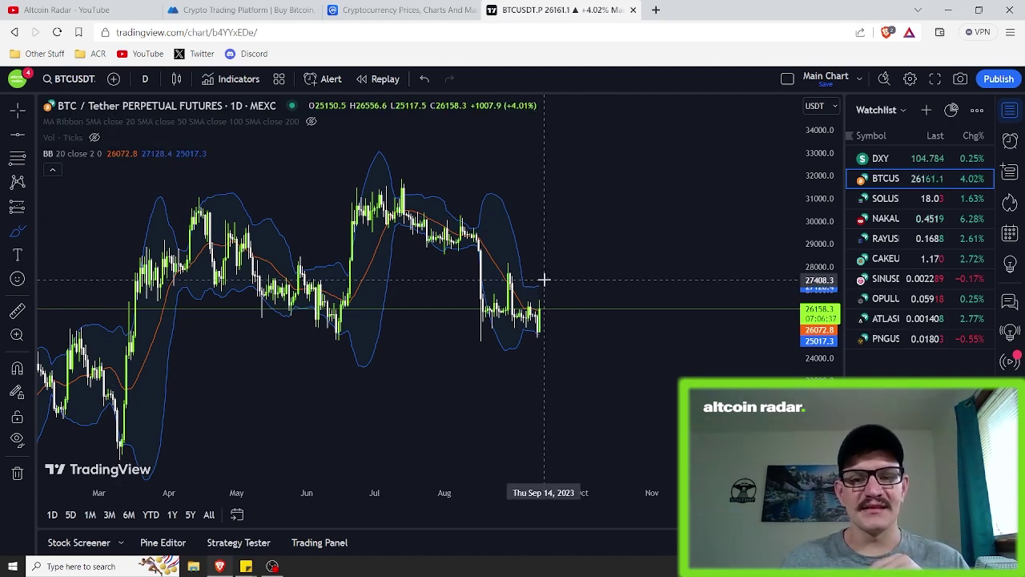
pyautogui.moveTo(543, 280); pyautogui.dragTo(537, 289)
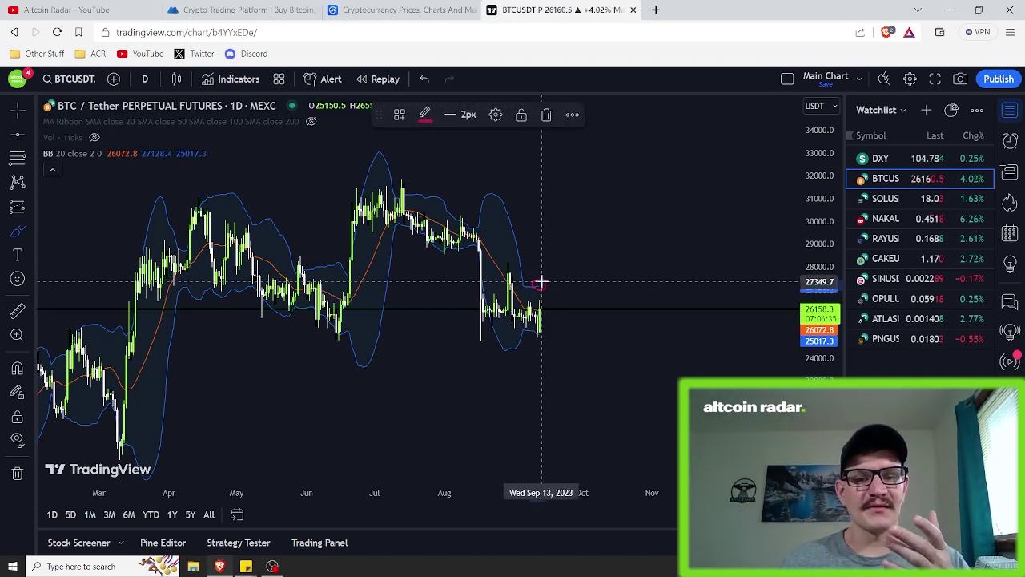
pyautogui.click(545, 114)
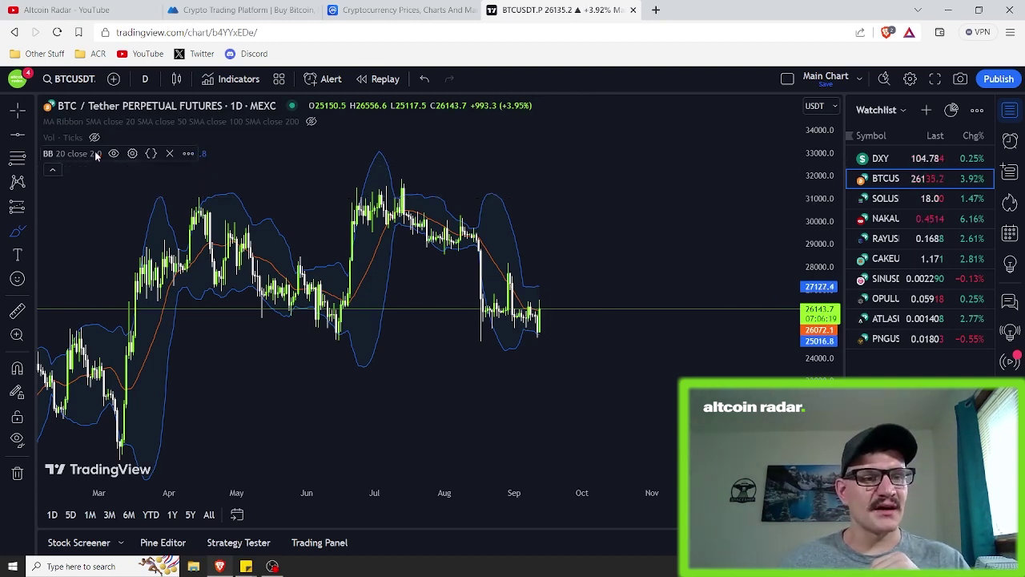
# Remove the Bollinger Bands and show the MA Ribbon again
pyautogui.click(170, 153)
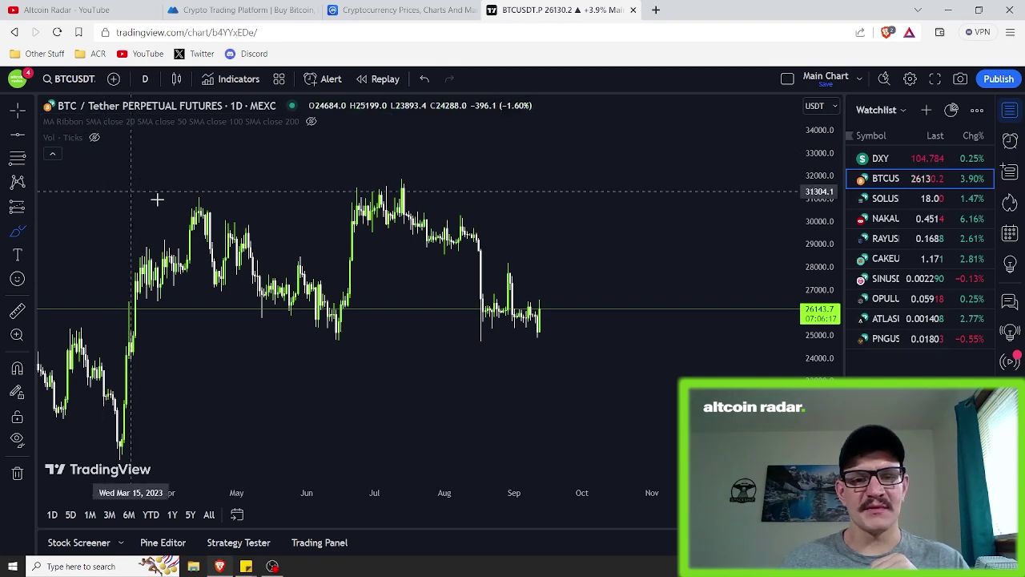
pyautogui.click(312, 122)
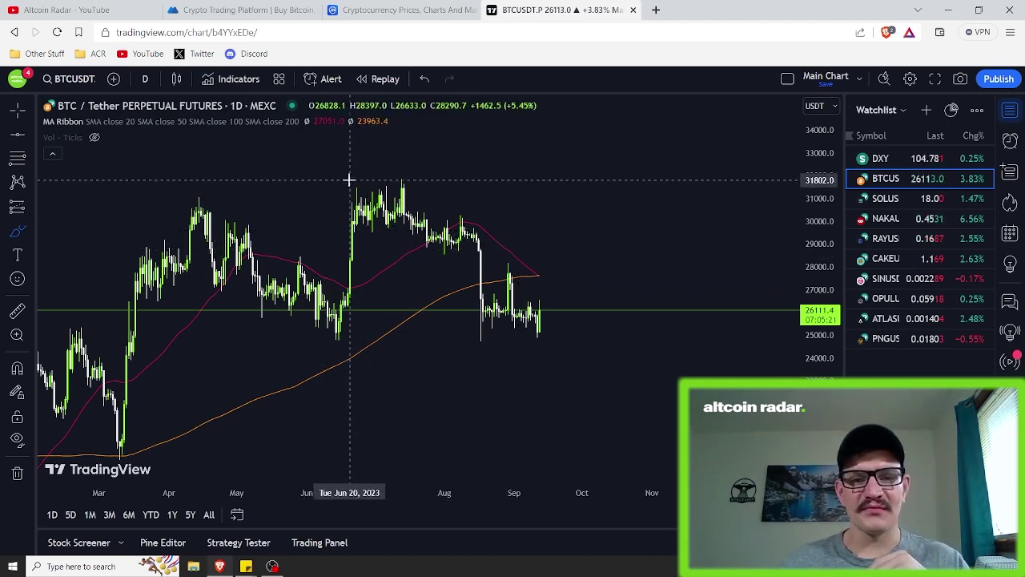
# Circle the June–July price peak and trace the decline after it with the Brush, and delete both drawings
pyautogui.click(17, 231)
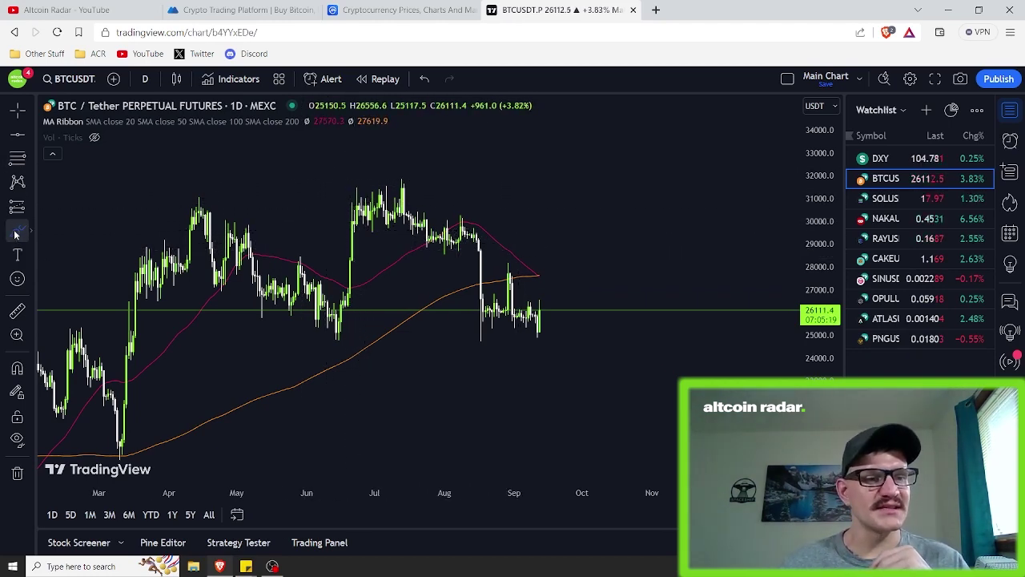
pyautogui.moveTo(324, 194)
pyautogui.mouseDown()
pyautogui.moveTo(348, 173)
pyautogui.moveTo(386, 174)
pyautogui.moveTo(441, 201)
pyautogui.moveTo(373, 171)
pyautogui.mouseUp()
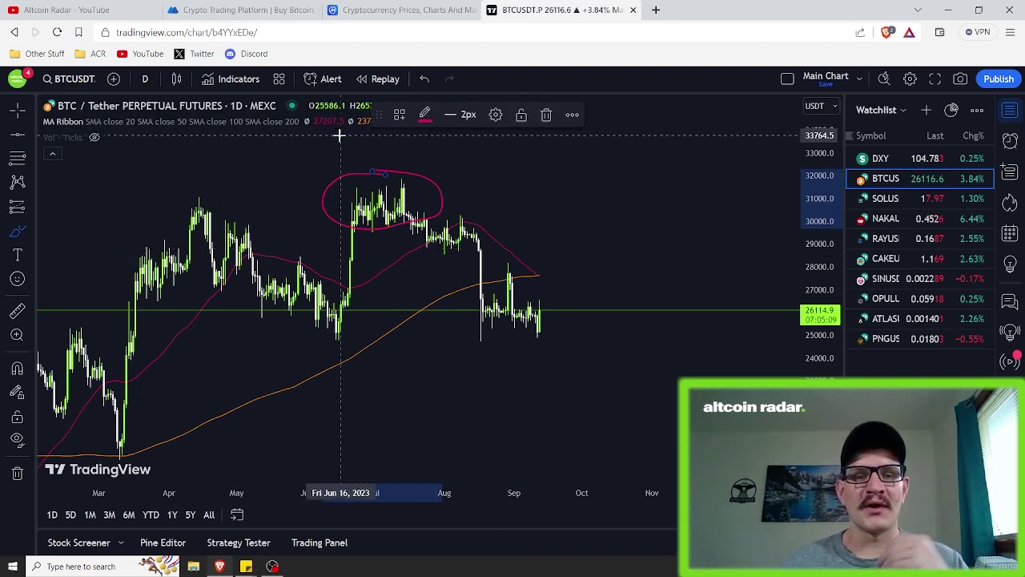
pyautogui.moveTo(399, 184)
pyautogui.mouseDown()
pyautogui.moveTo(489, 232)
pyautogui.moveTo(513, 275)
pyautogui.mouseUp()
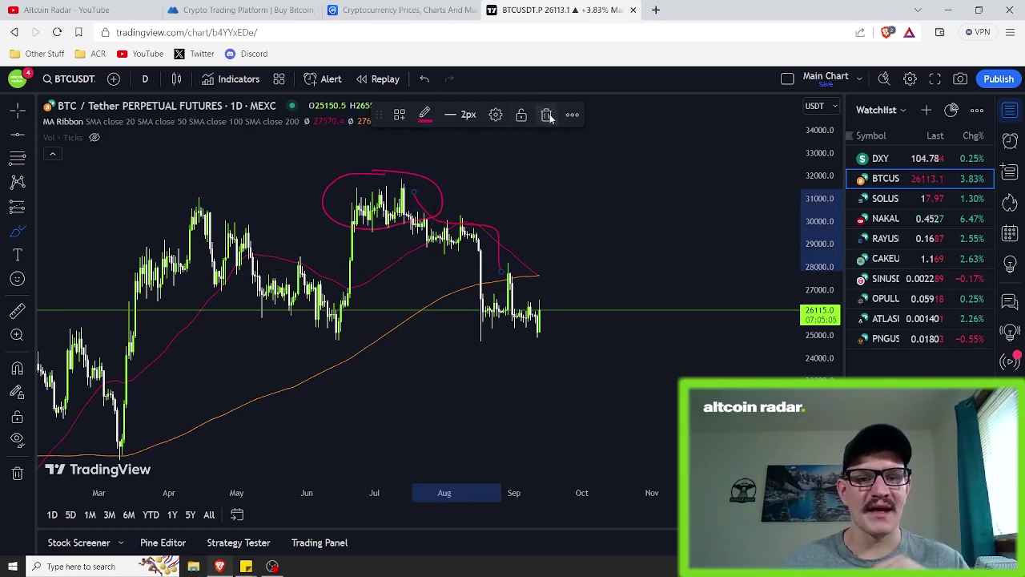
pyautogui.press('Delete')
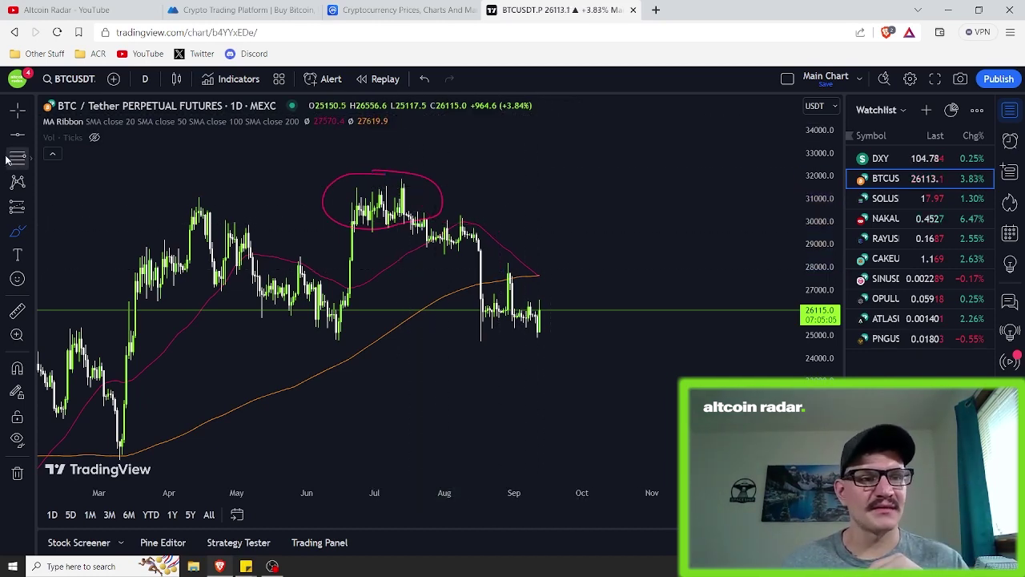
pyautogui.click(440, 192)
pyautogui.click(551, 115)
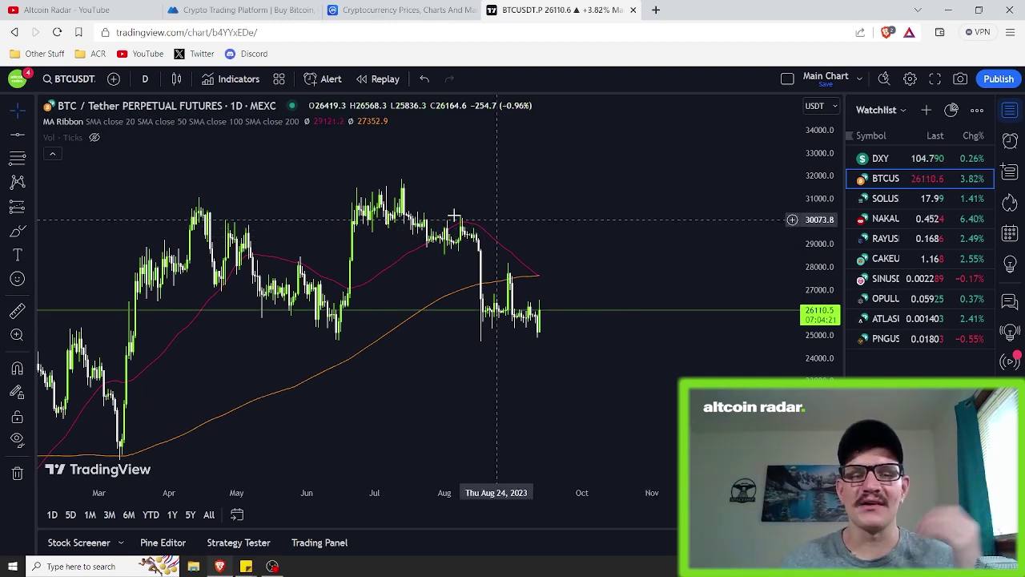
# Show the volume indicator, examine its bars across 2023, and hide it again
pyautogui.moveTo(62, 145)
pyautogui.click(94, 137)
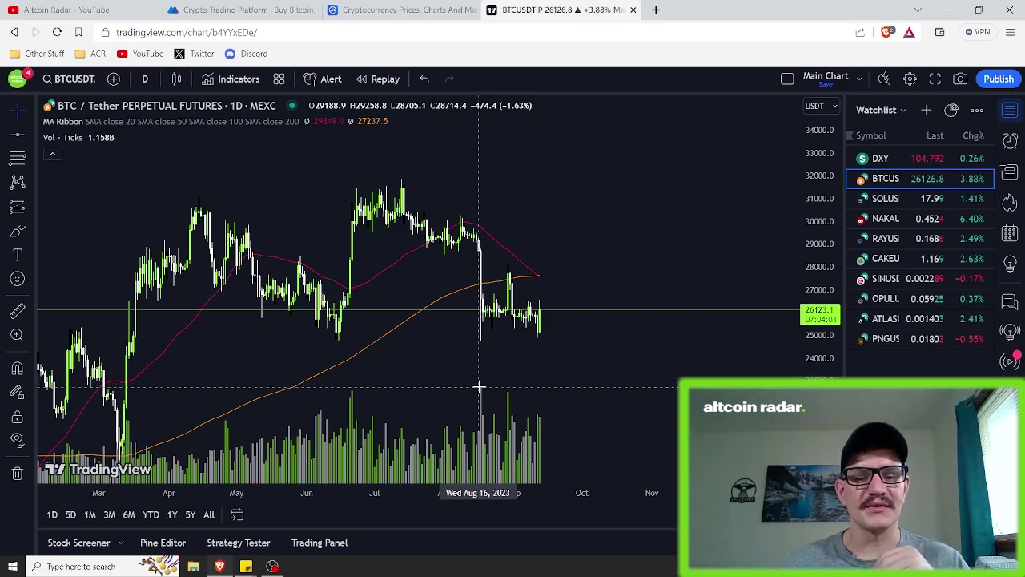
pyautogui.moveTo(237, 372); pyautogui.dragTo(343, 265)
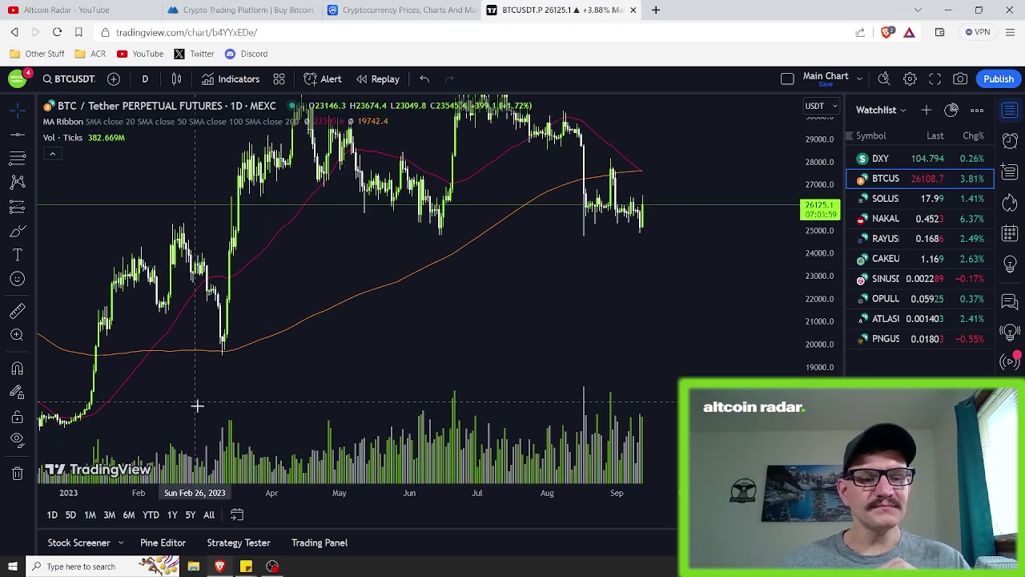
pyautogui.moveTo(483, 326); pyautogui.dragTo(366, 351)
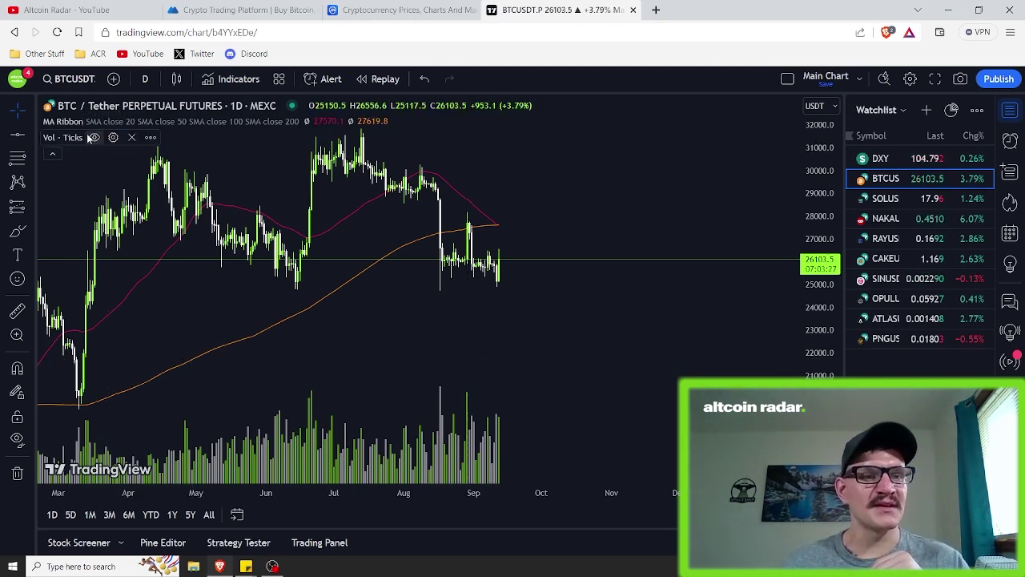
pyautogui.click(94, 138)
pyautogui.moveTo(601, 238)
pyautogui.mouseDown()
pyautogui.moveTo(595, 222)
pyautogui.moveTo(609, 243)
pyautogui.mouseUp()
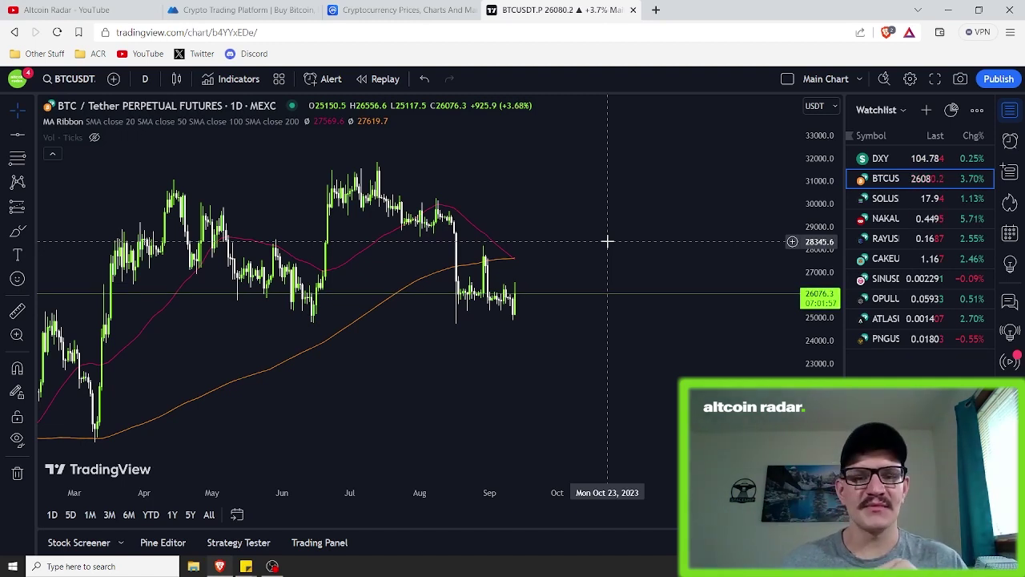
# Add the Relative Strength Index indicator to the Bitcoin chart, and return to the Altcoin Radar YouTube page
pyautogui.click(241, 81)
pyautogui.write('rsi')
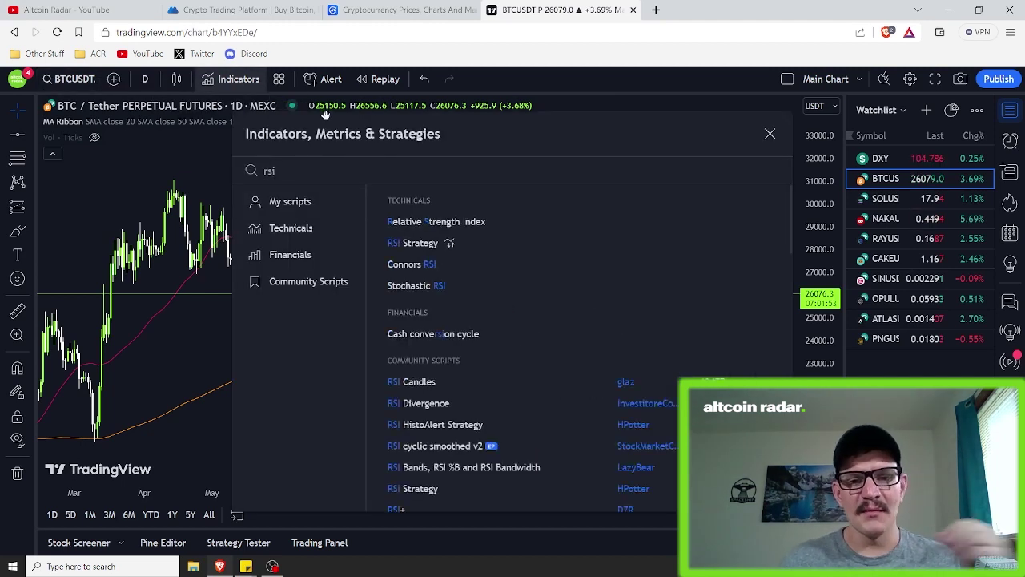
pyautogui.click(470, 221)
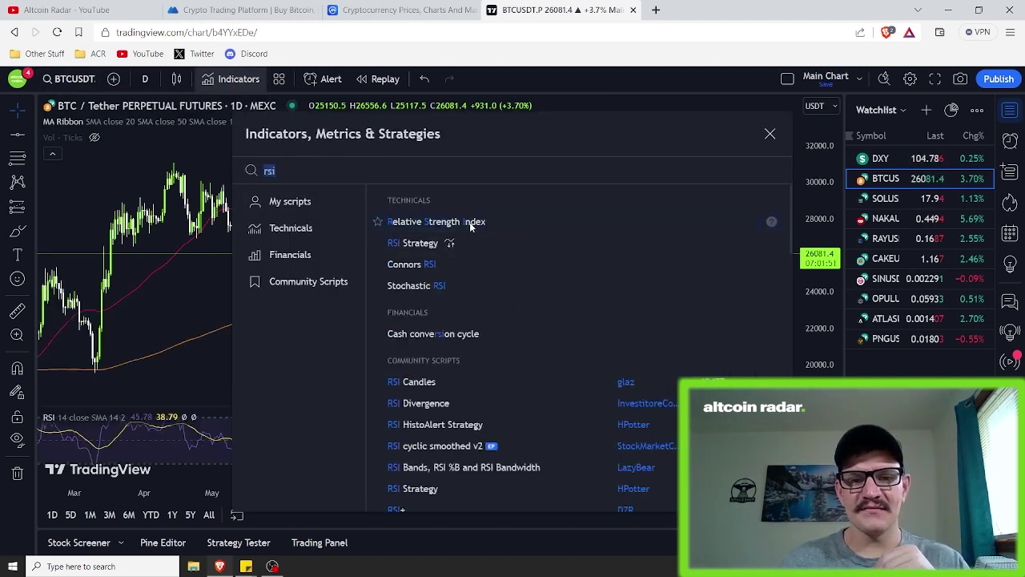
pyautogui.click(769, 134)
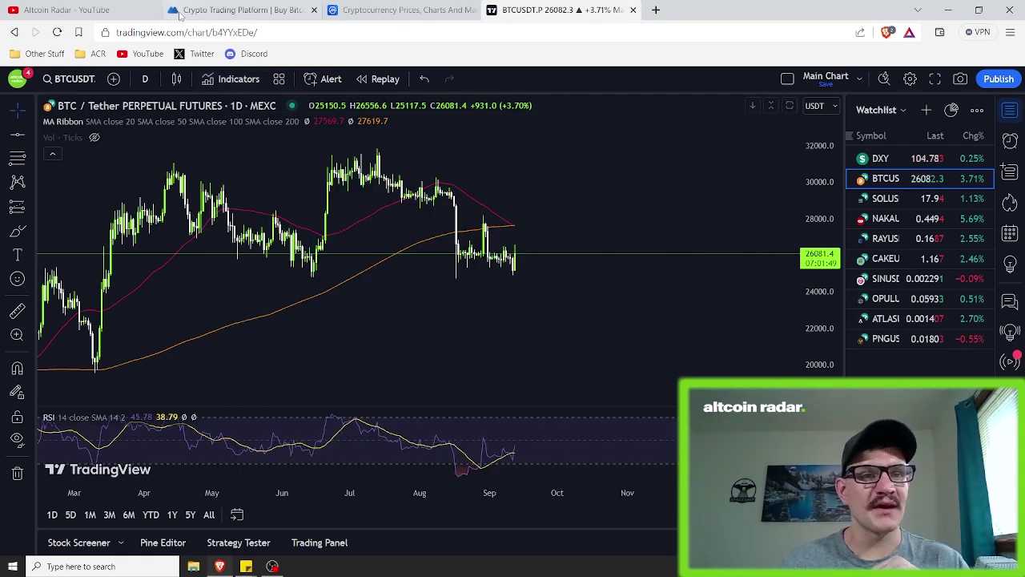
pyautogui.click(144, 11)
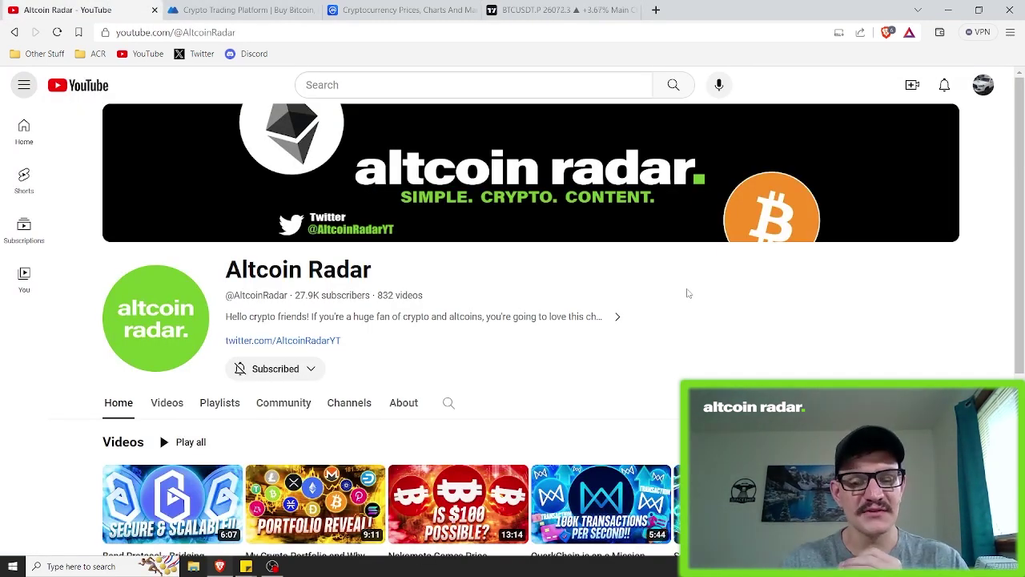